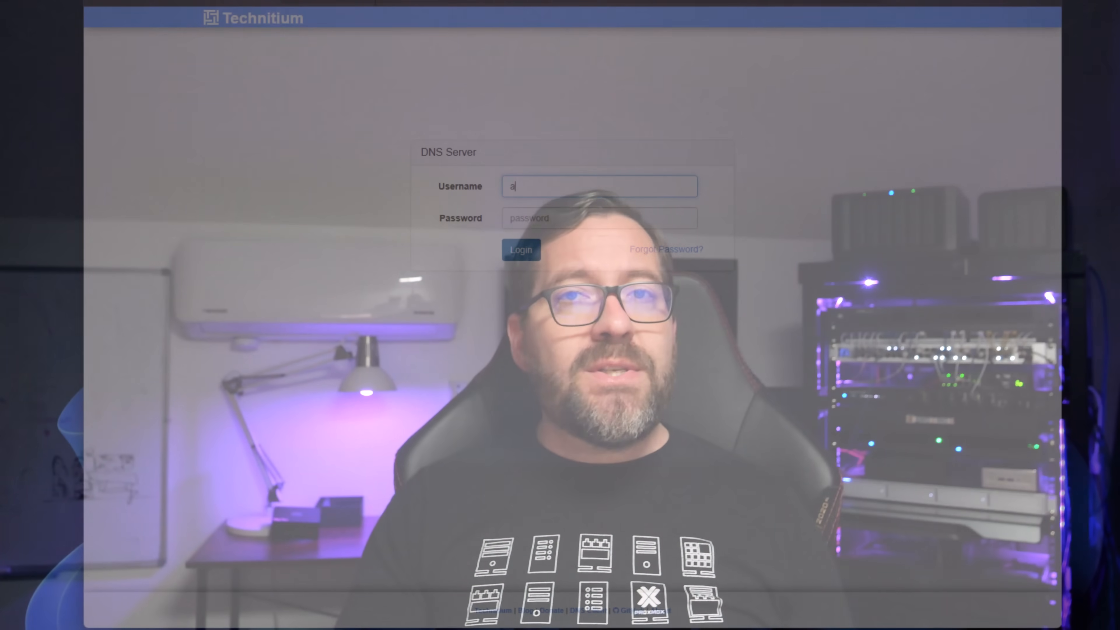
Step: Log in to the DNS server's web console with the administrator username and password, and review the dashboard statistics
text(dmin)
key(Tab)
text(admin)
key(Return)
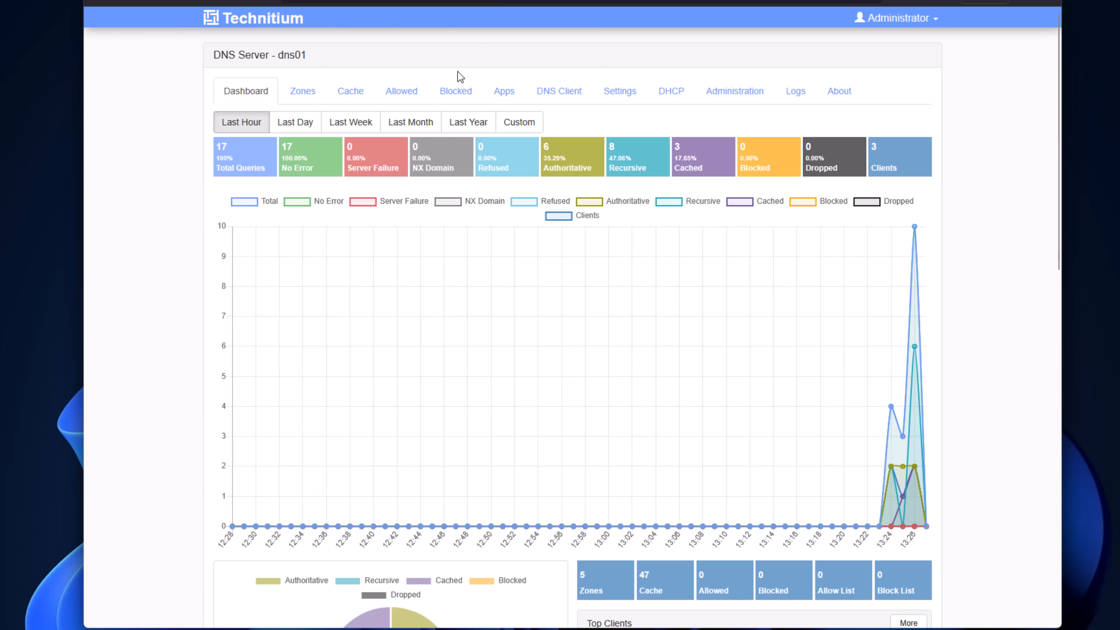
scroll(666, 416, down, 15)
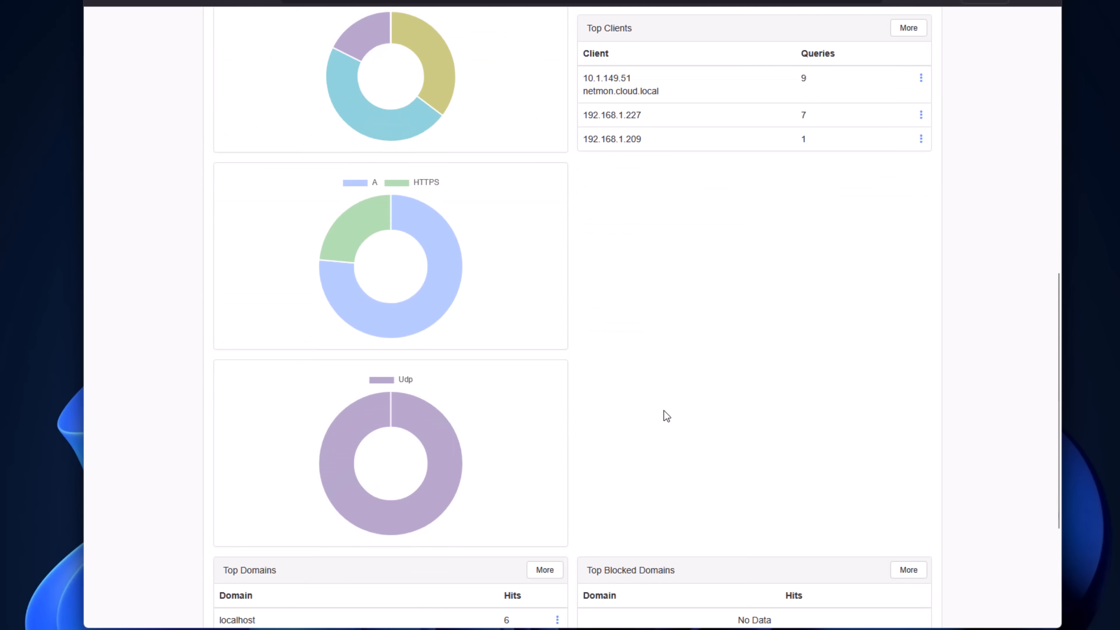
scroll(664, 411, down, 2)
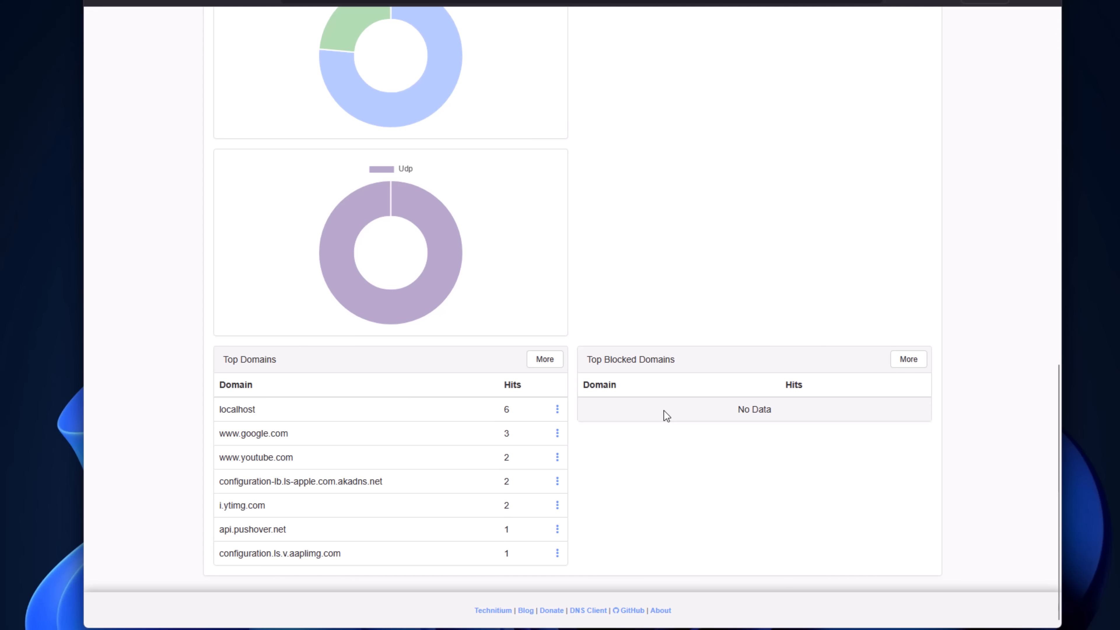
scroll(664, 411, up, 2)
scroll(664, 411, up, 15)
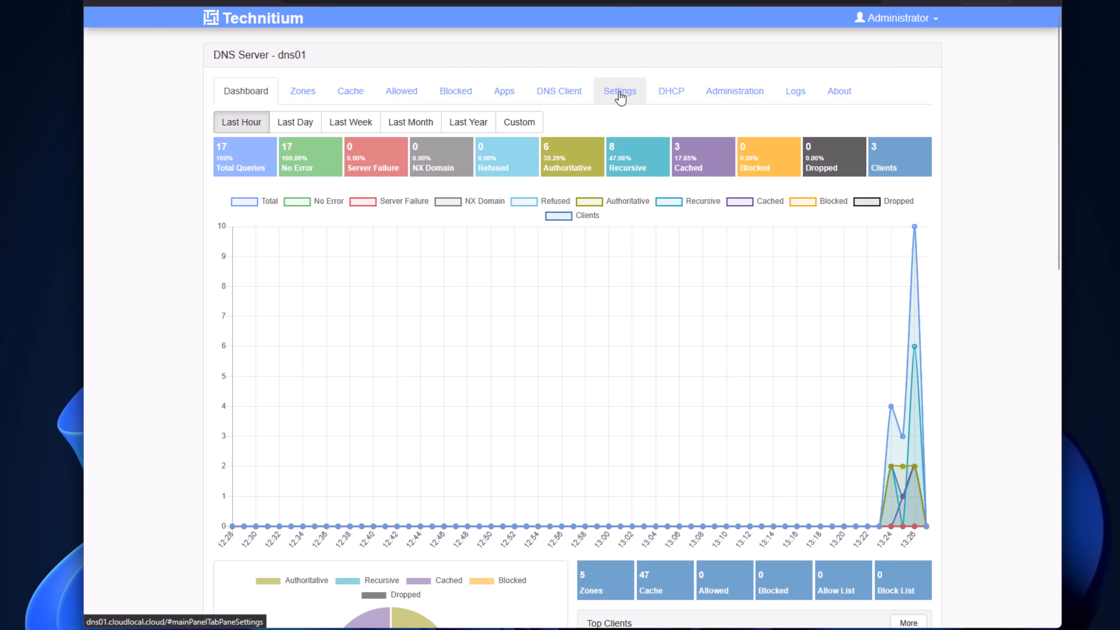
Step: Review the DNS server domain and the other general settings of dns01, and save the settings
click(620, 95)
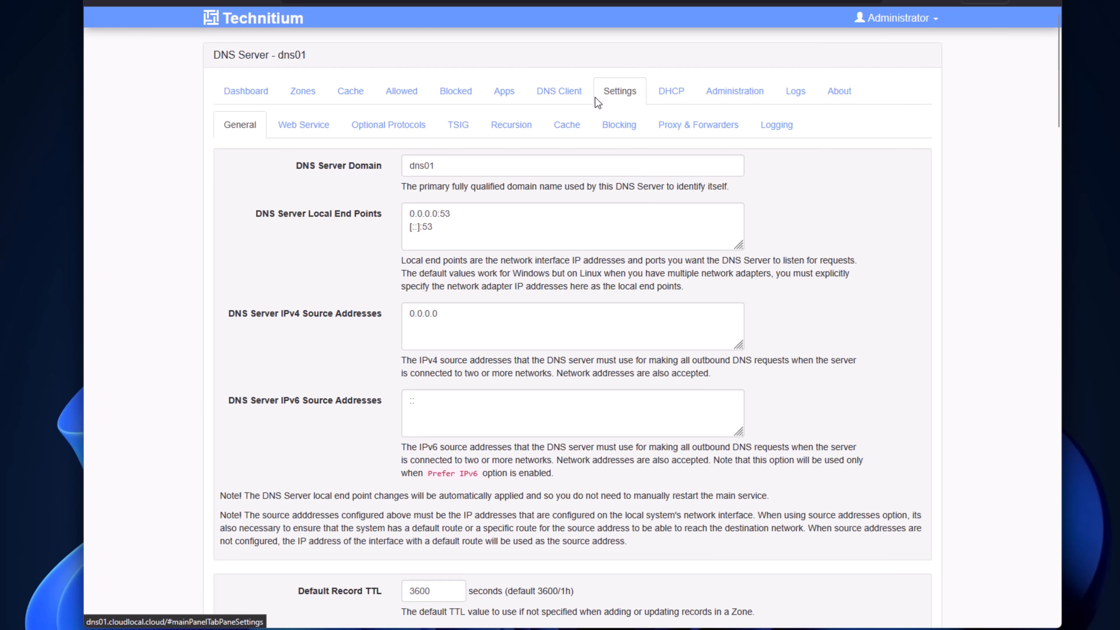
click(466, 165)
drag(466, 166, 400, 160)
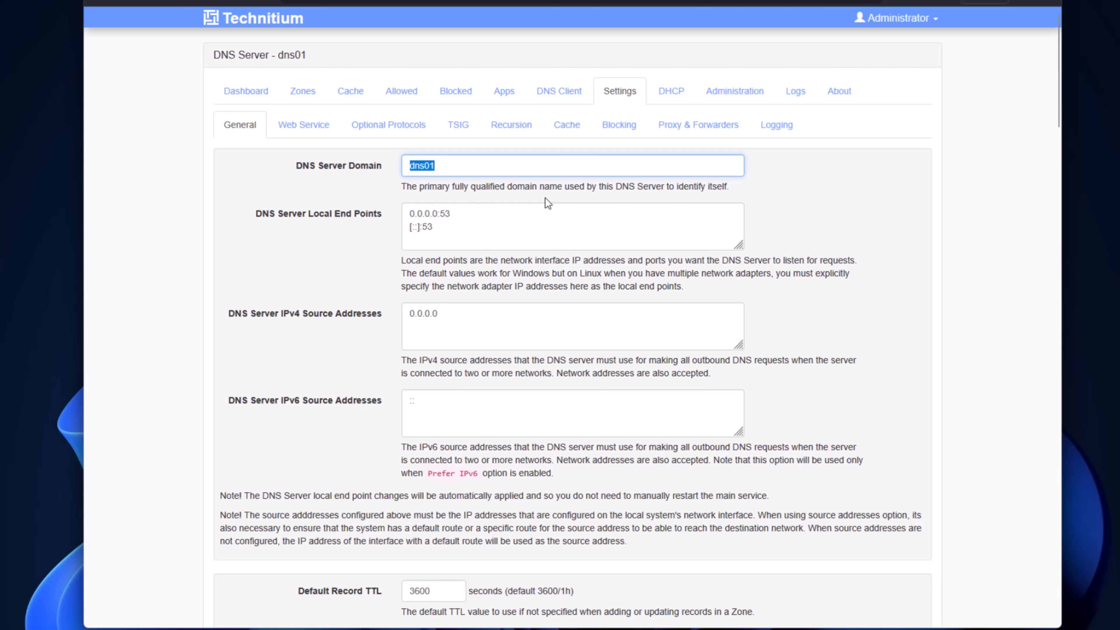
scroll(545, 199, down, 15)
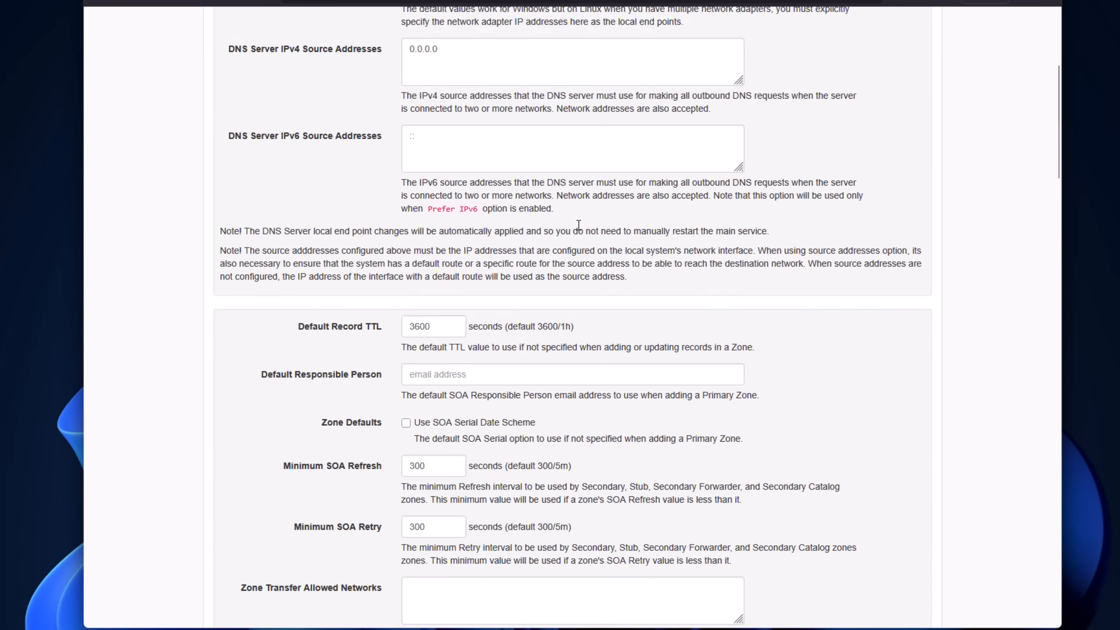
scroll(581, 331, down, 20)
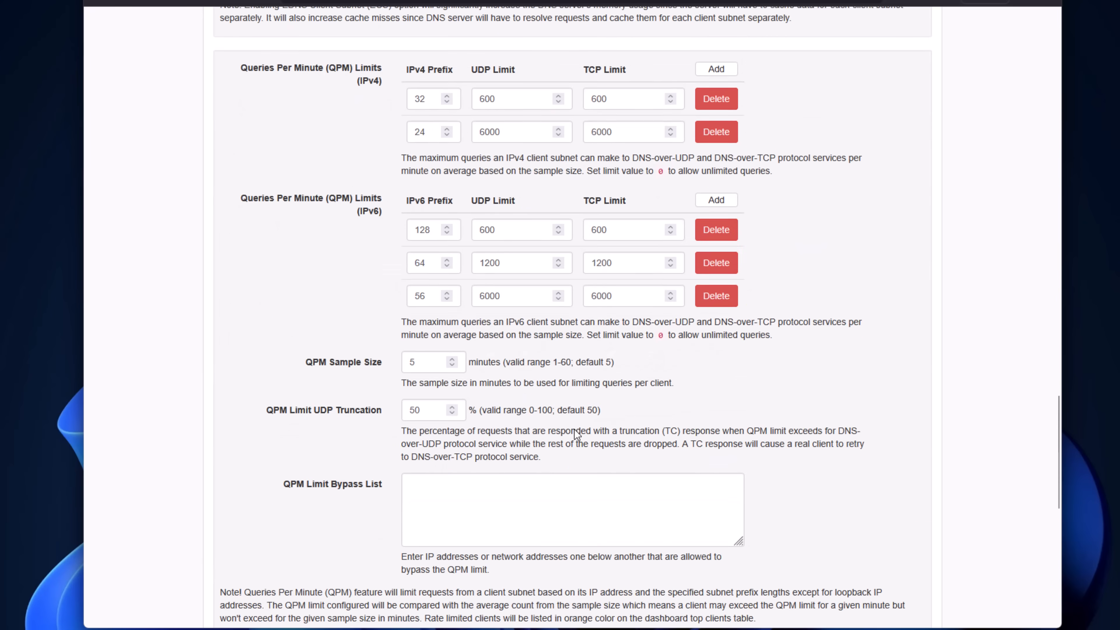
click(249, 555)
scroll(457, 340, up, 20)
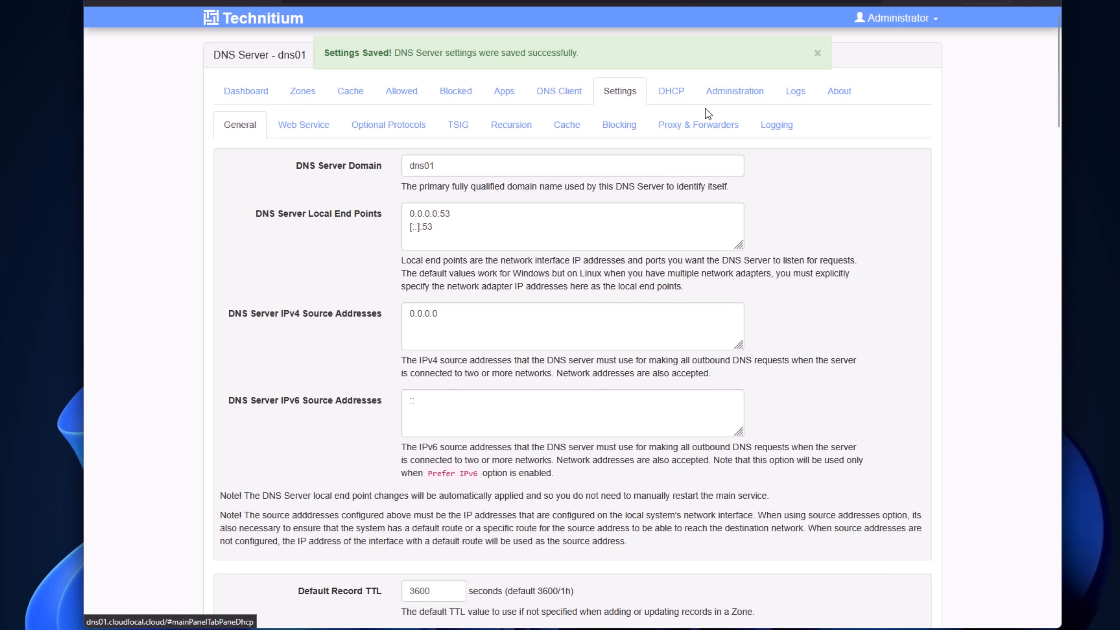
Step: Open the form for initializing a new cluster from the cluster administration of dns01
click(721, 95)
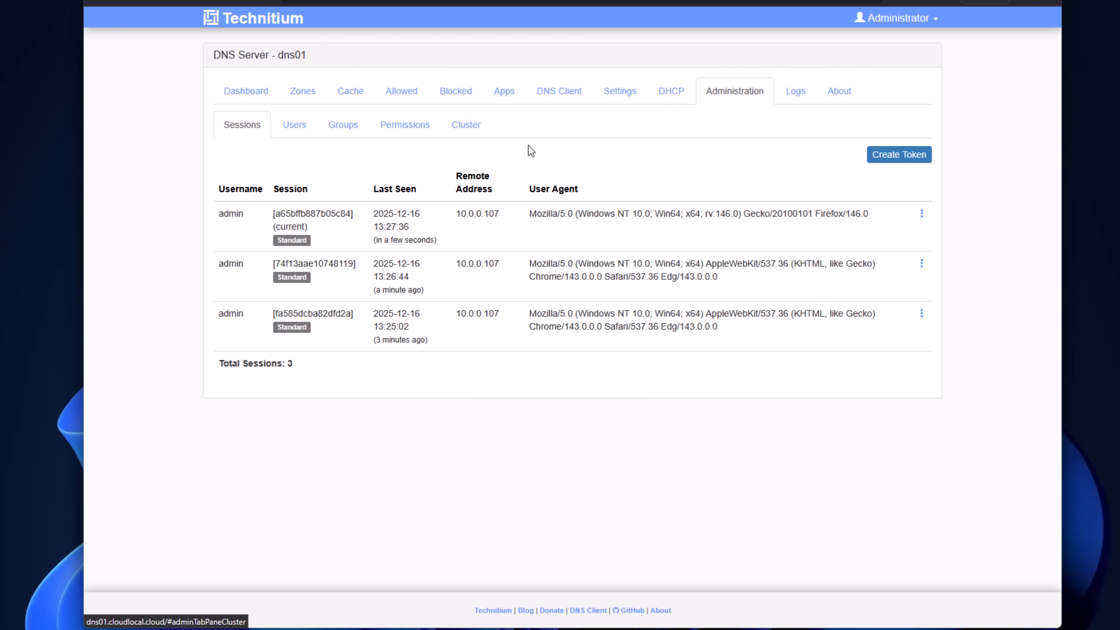
click(470, 128)
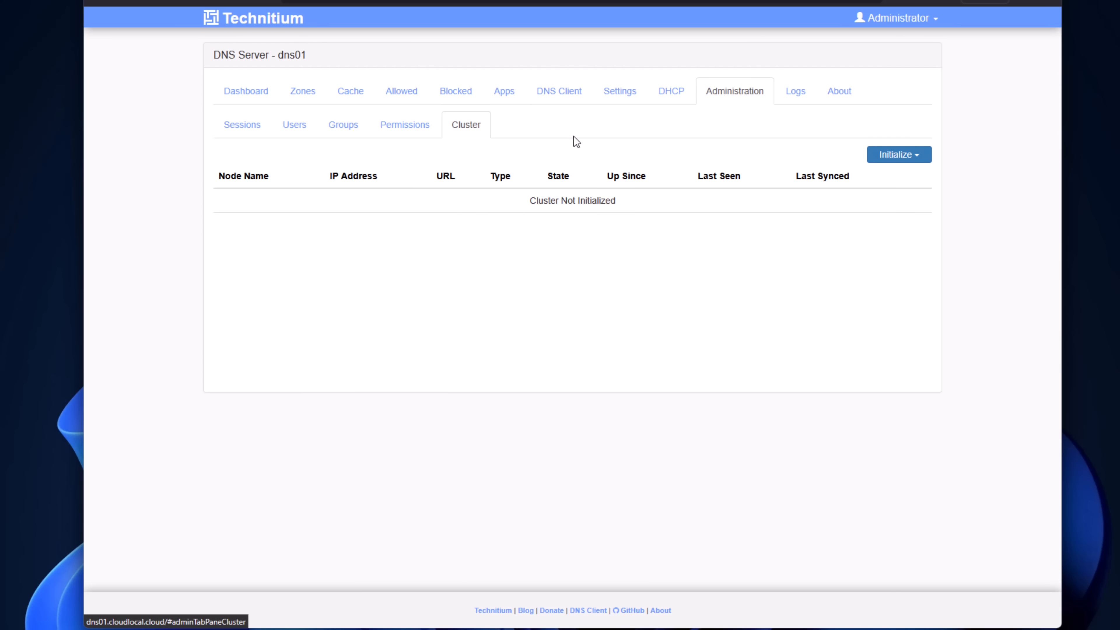
drag(530, 201, 637, 207)
click(701, 210)
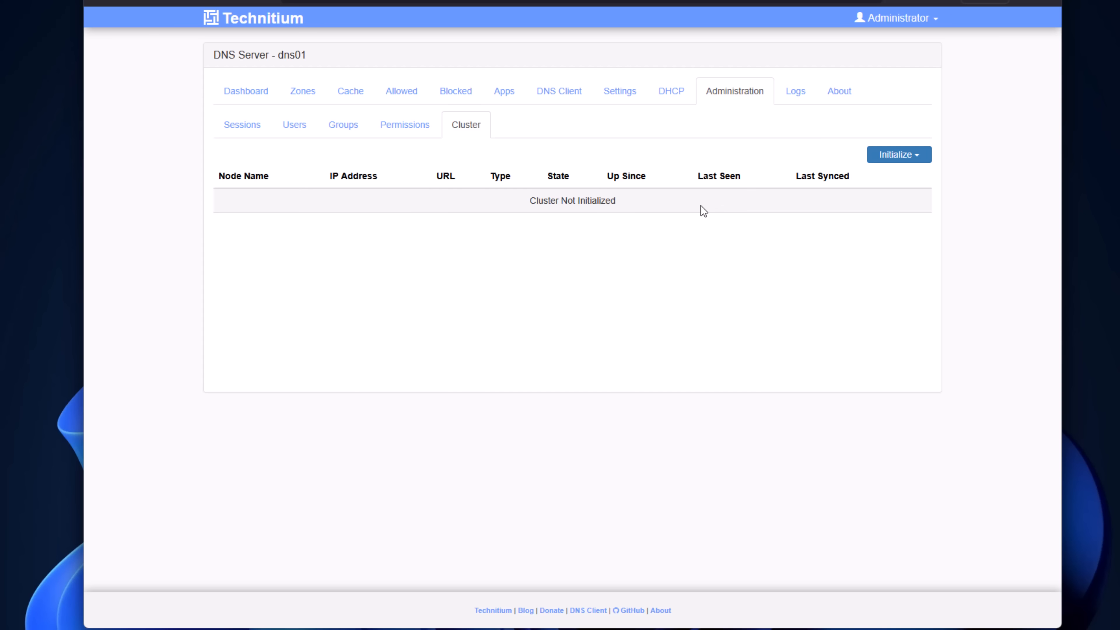
click(921, 158)
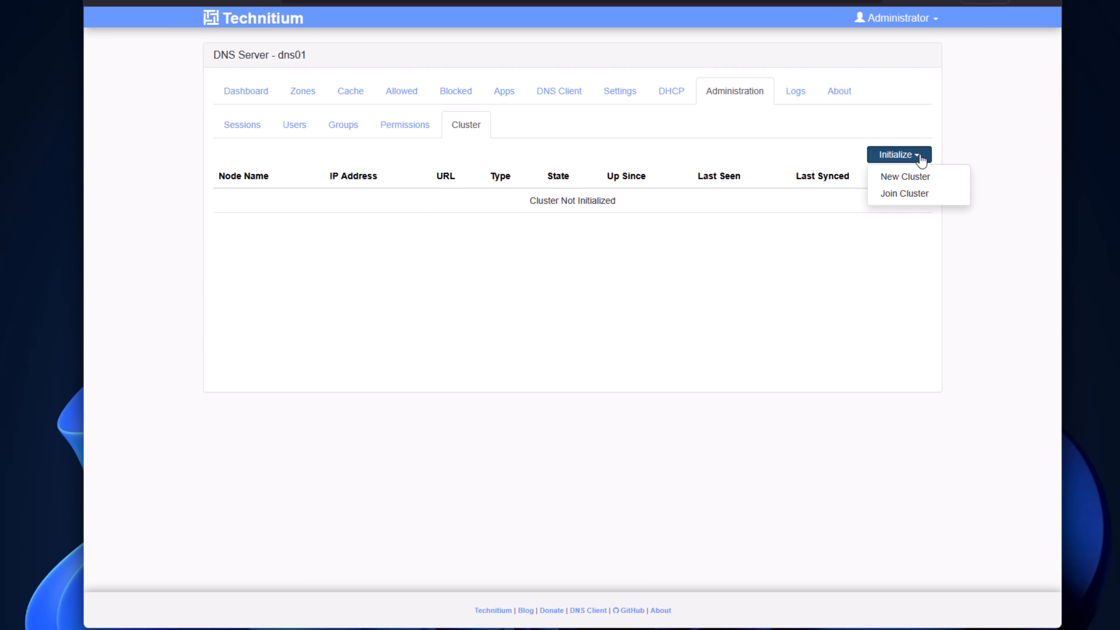
click(903, 178)
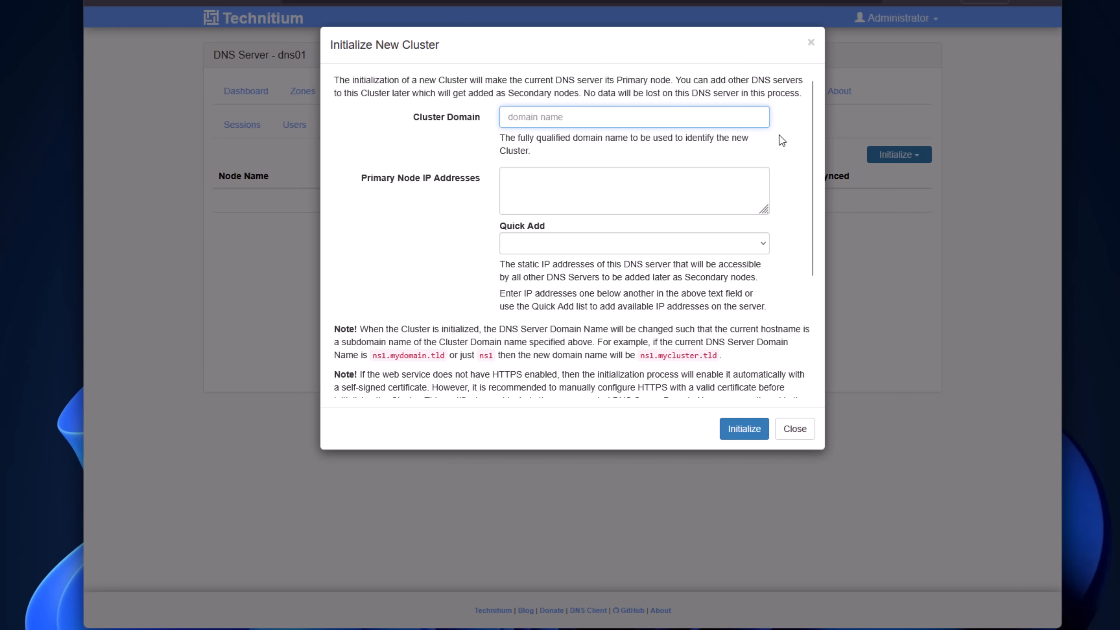
Step: Set the new cluster's domain to cloud.local and its primary node IP address to 10.1.149.20
text(cloud.local)
key(Tab)
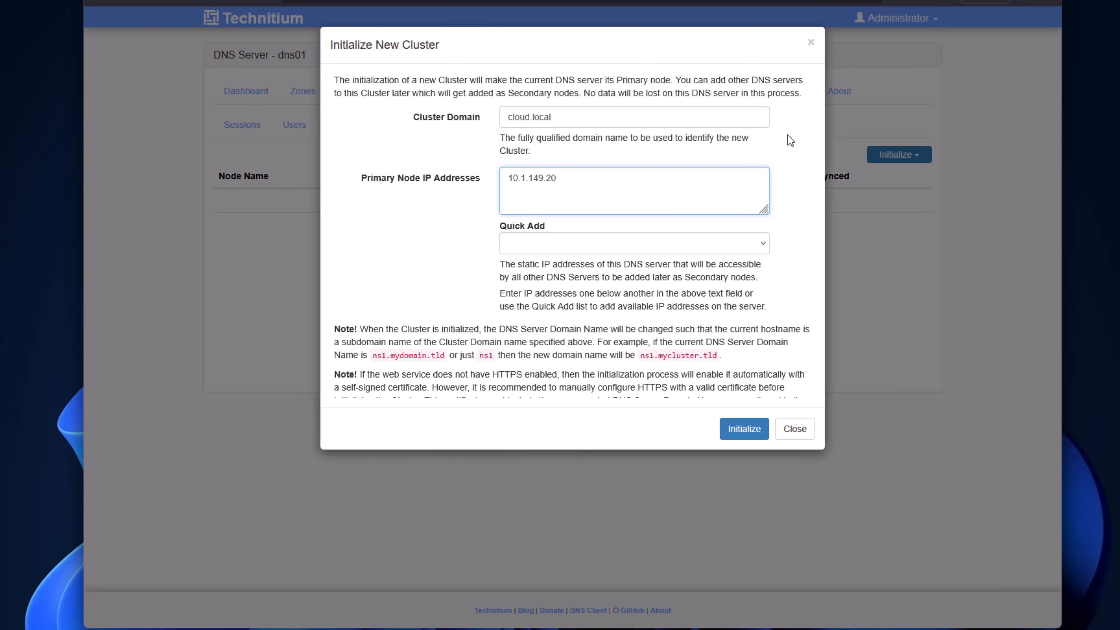
click(796, 305)
scroll(792, 214, down, 4)
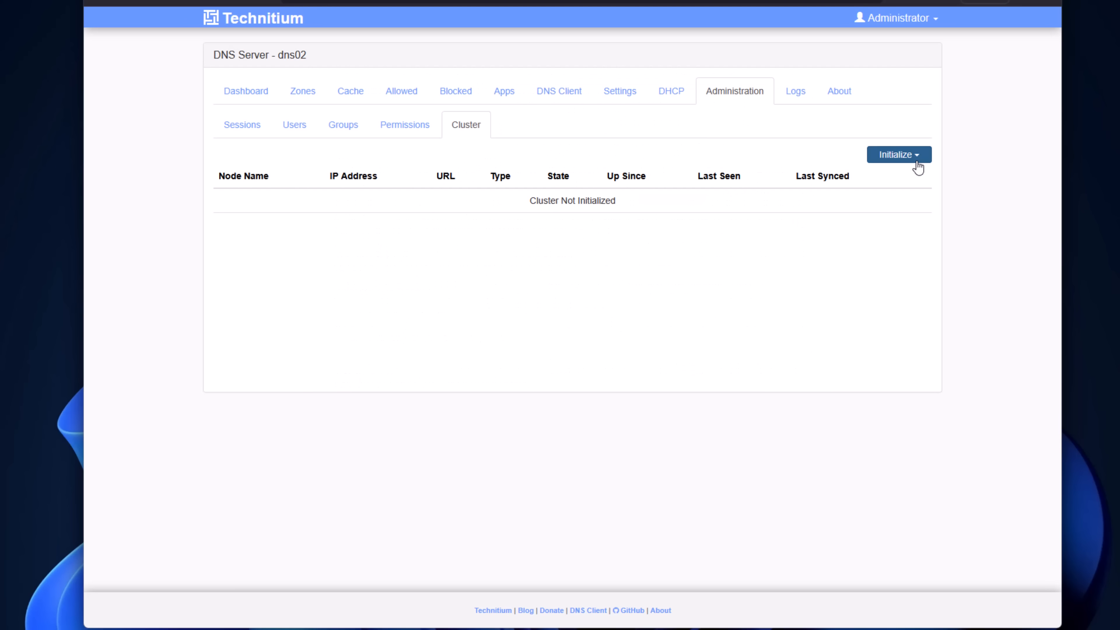
click(918, 160)
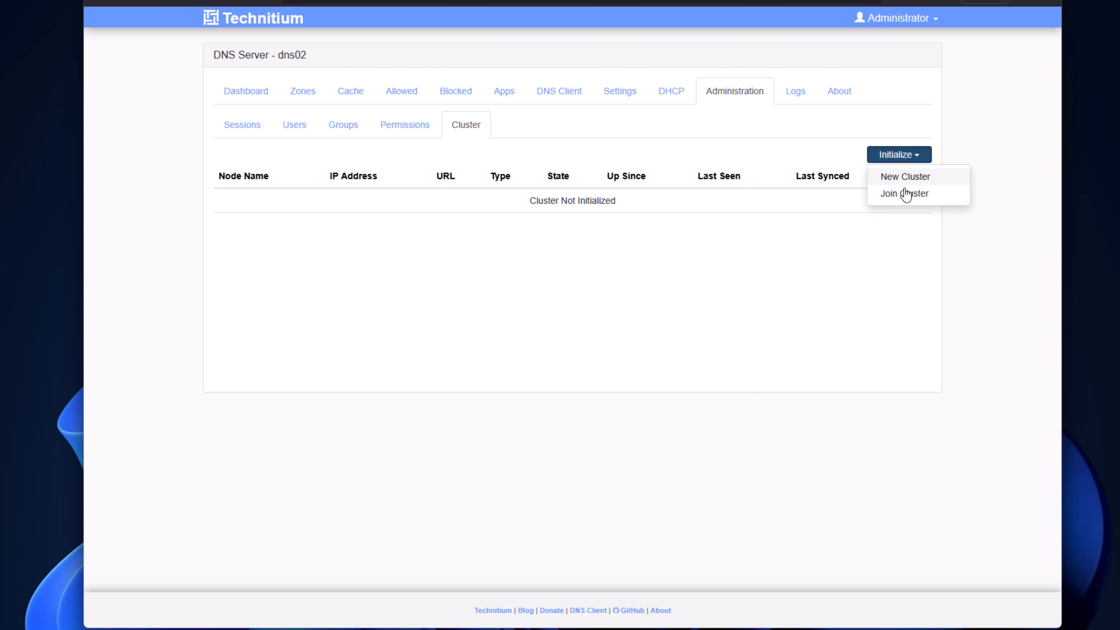
click(905, 193)
click(577, 136)
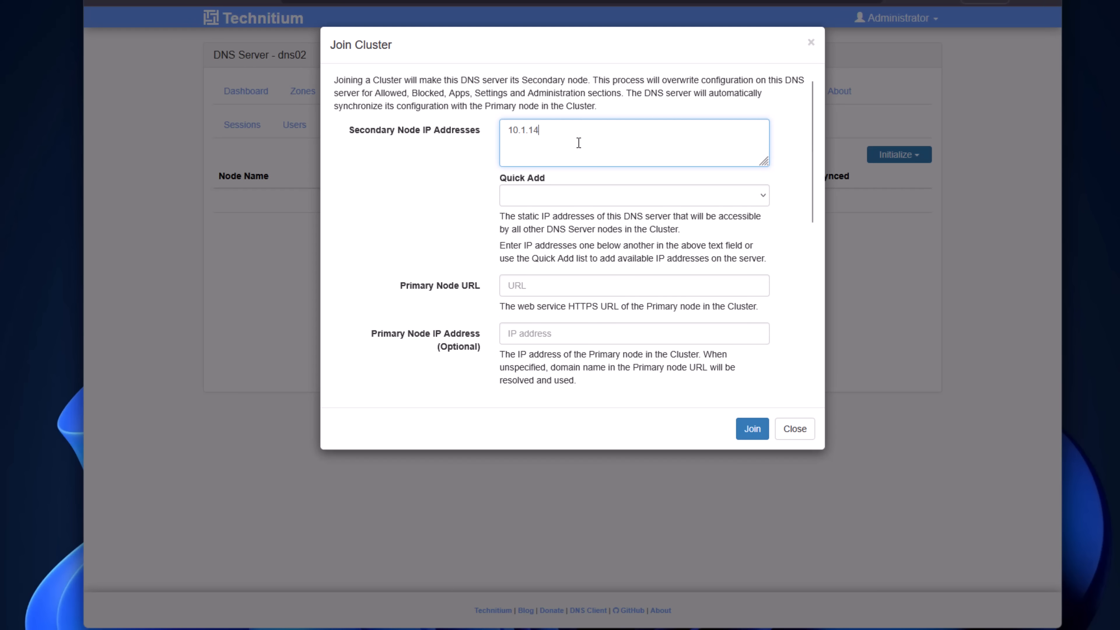
click(581, 286)
text(https://dns01.cloud.local:53443/)
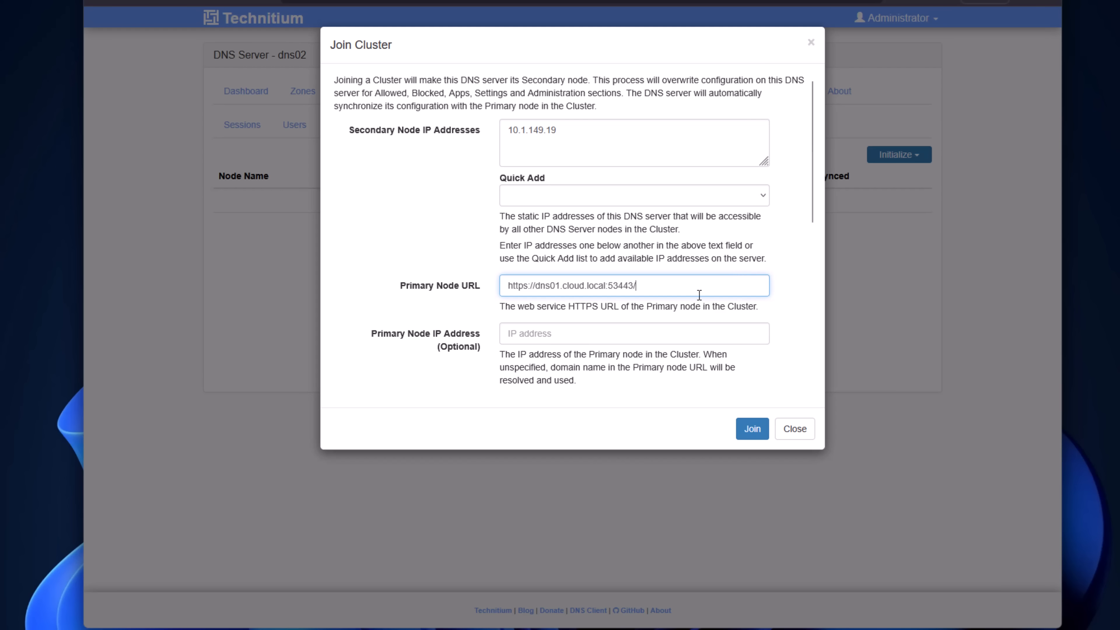
Step: Set the primary node IP address to 10.1.149.20 and choose to ignore certificate validation errors
click(582, 334)
text(10.1.)
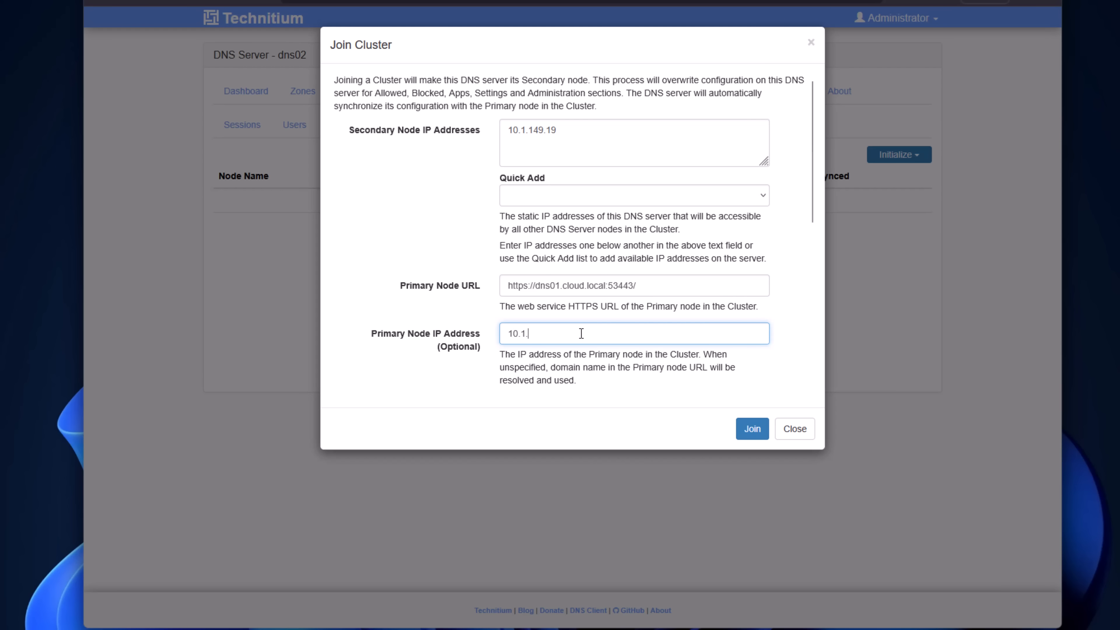
text(149.20)
scroll(688, 321, down, 3)
scroll(690, 326, down, 3)
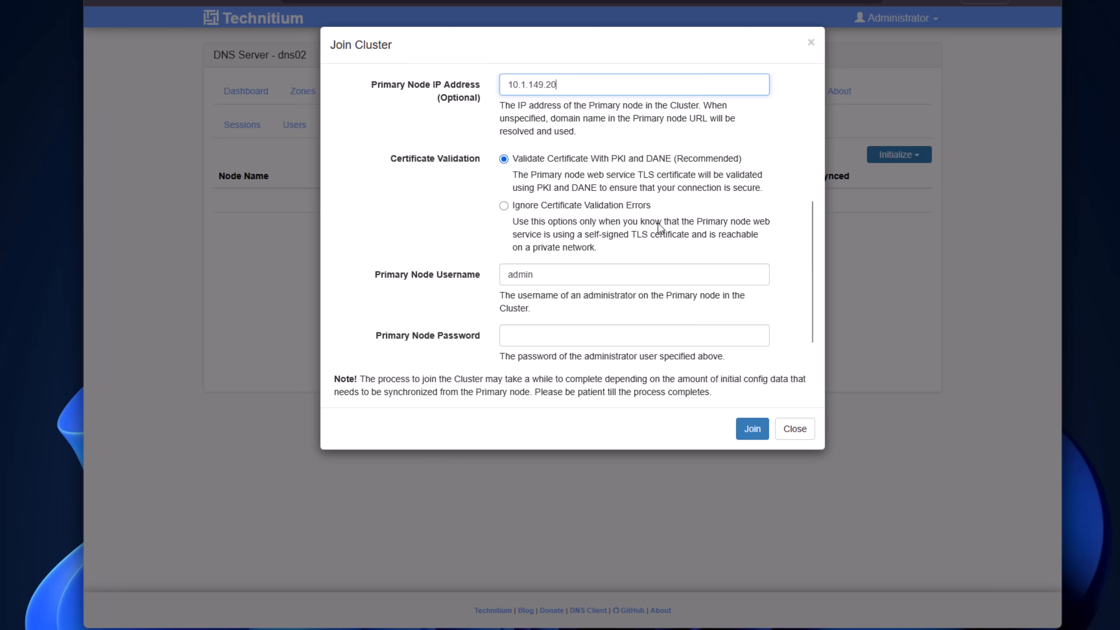
click(503, 206)
scroll(603, 259, down, 2)
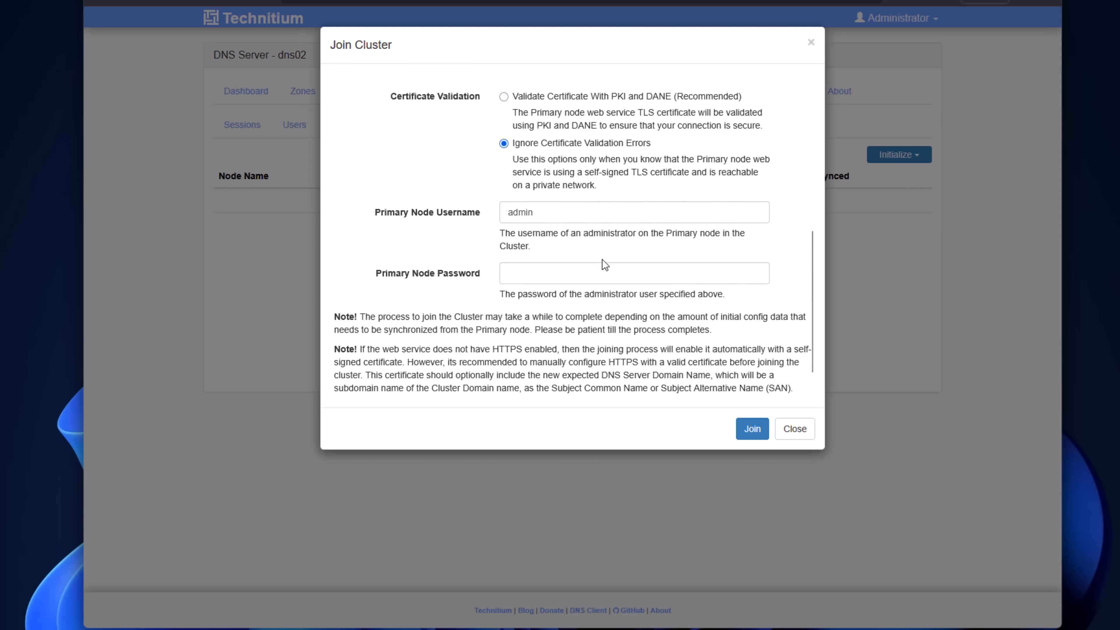
Step: Enter the primary node password and join dns02 to the cluster
click(538, 271)
text(admi)
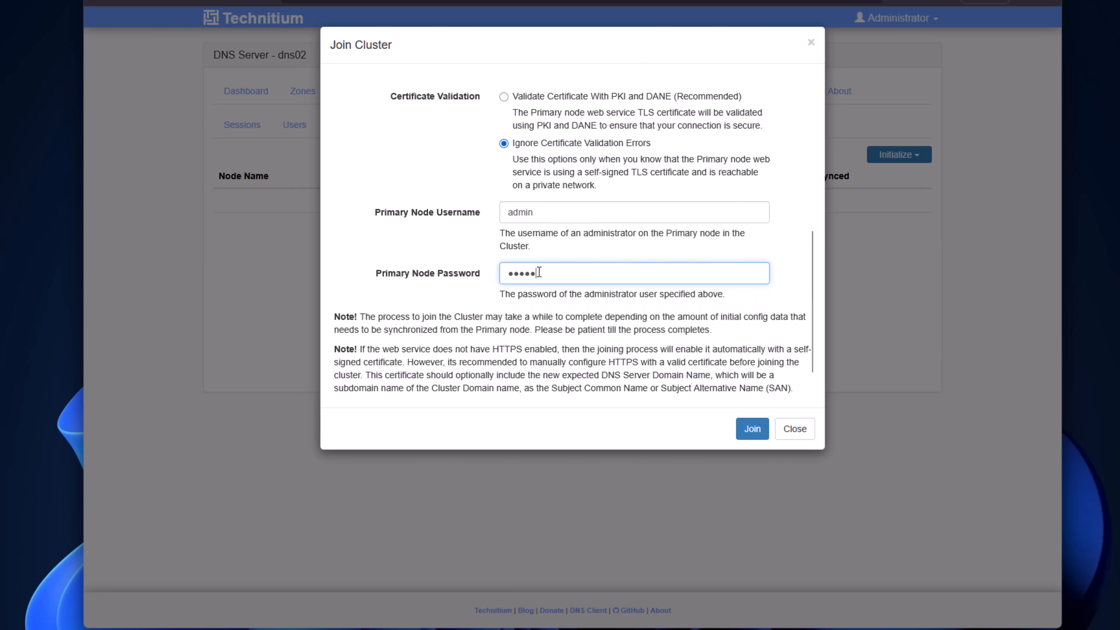
text(n)
scroll(682, 348, down, 1)
click(752, 430)
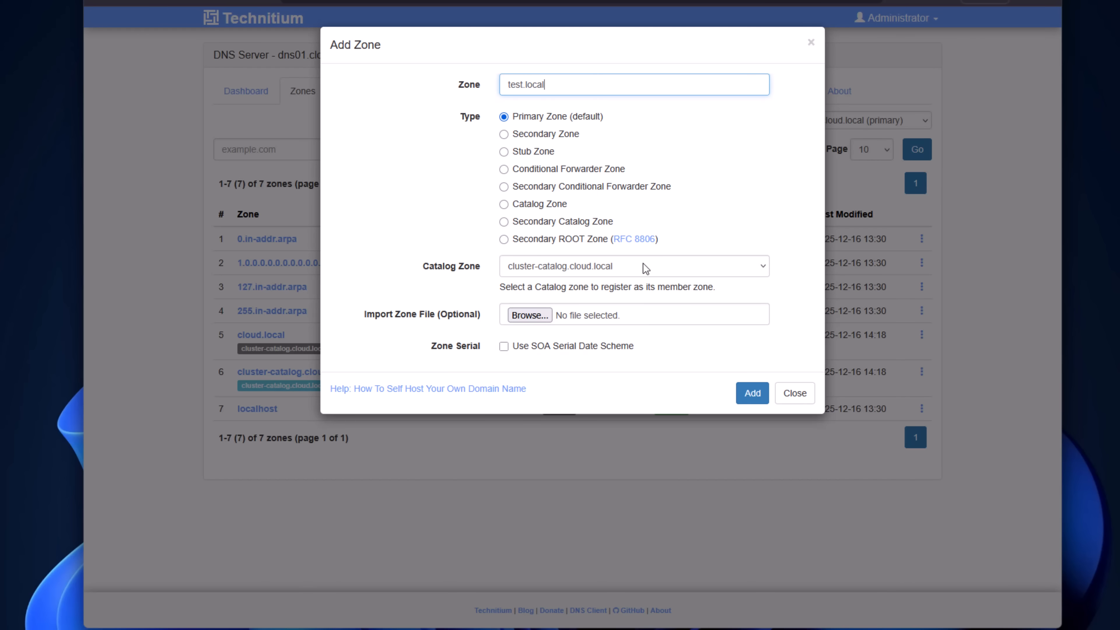
Step: Assign the new primary zone test.local to the catalog zone cluster-catalog.cloud.local and add it on dns01
click(644, 264)
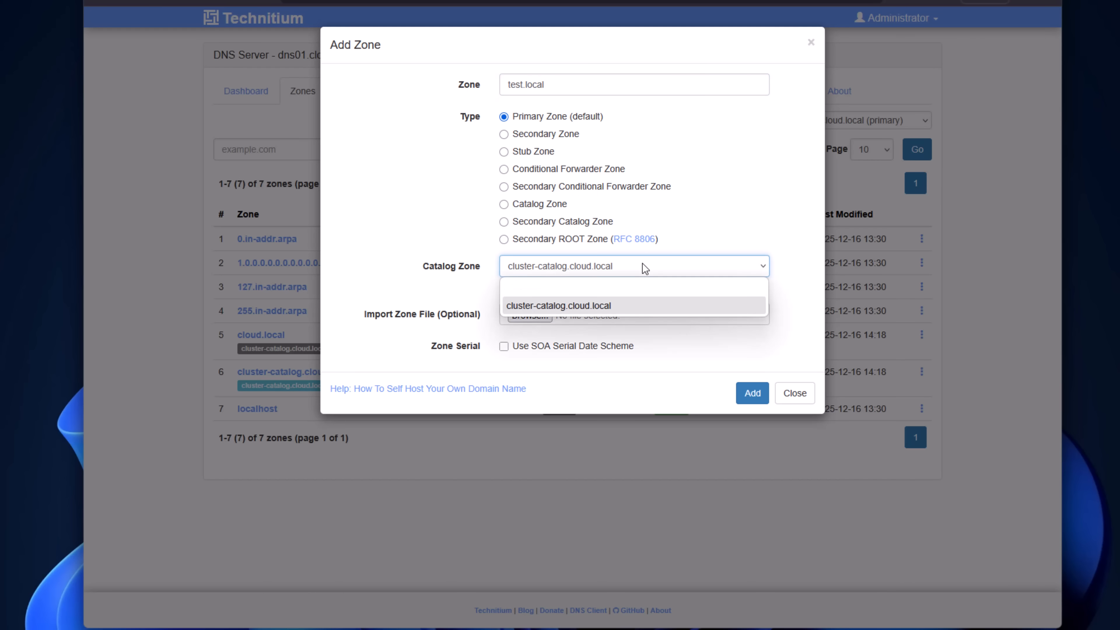
click(587, 305)
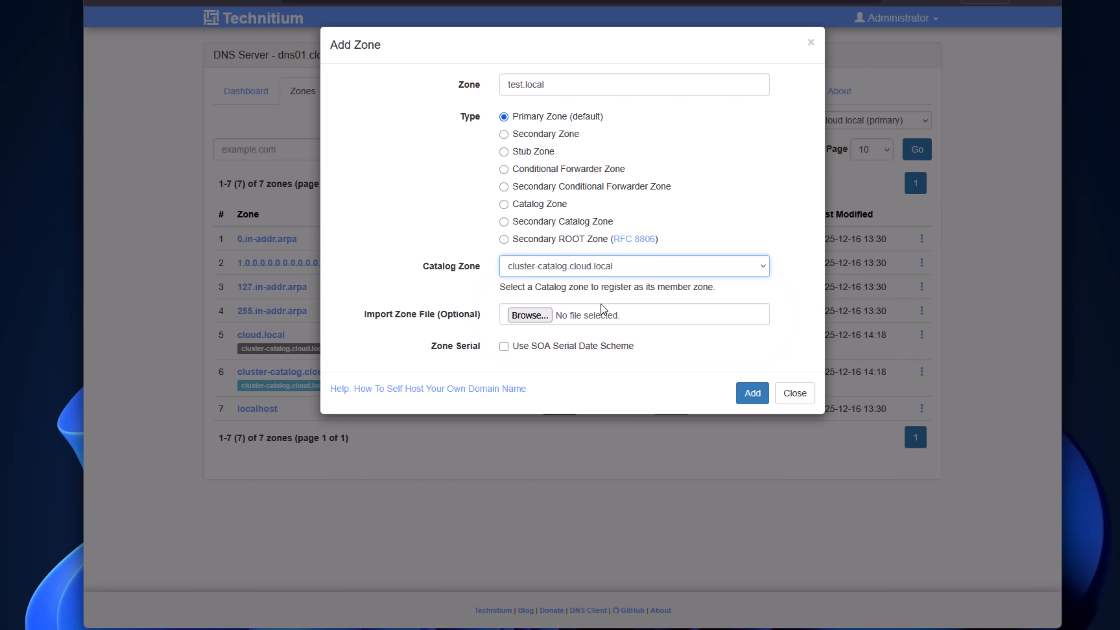
click(745, 392)
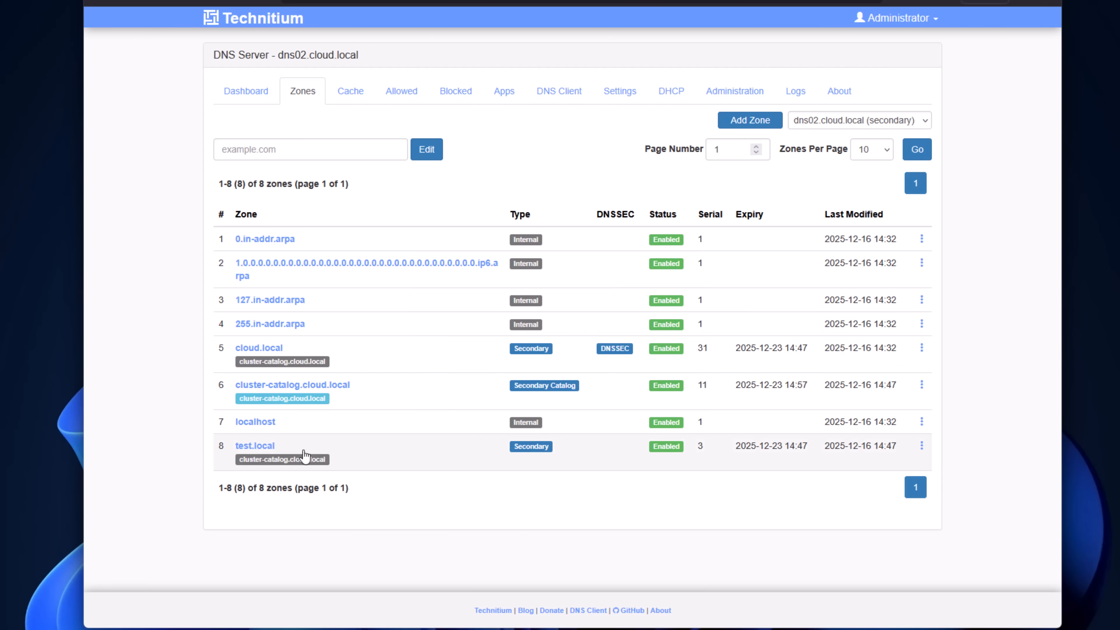
Step: Check the zone list on the secondary node dns02.cloud.local for the test.local zone
drag(214, 55, 341, 56)
click(369, 62)
drag(352, 471, 240, 442)
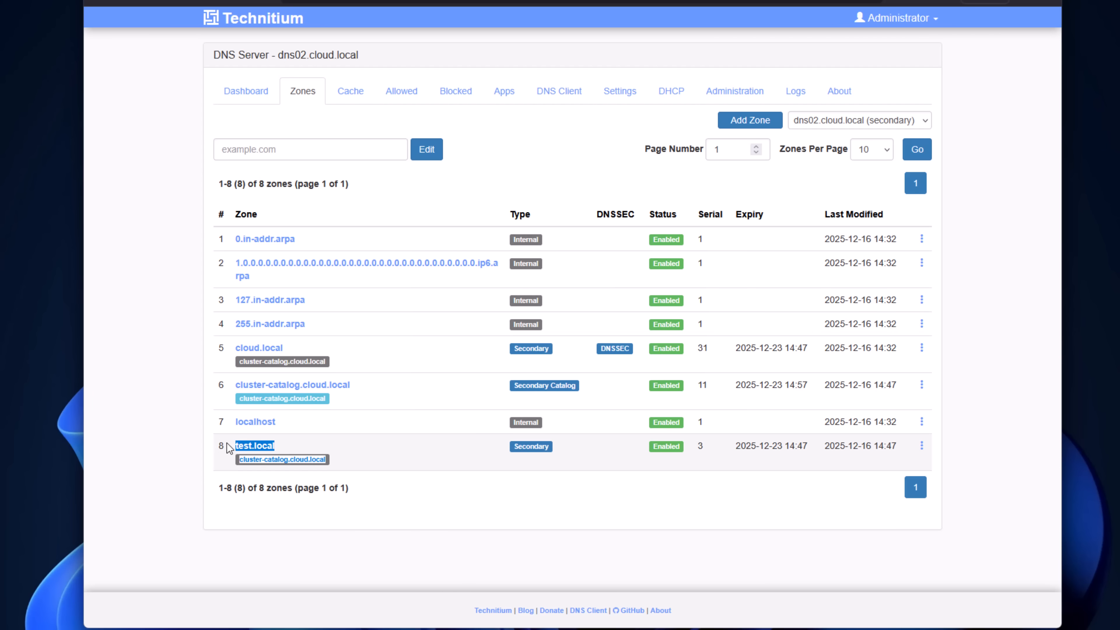